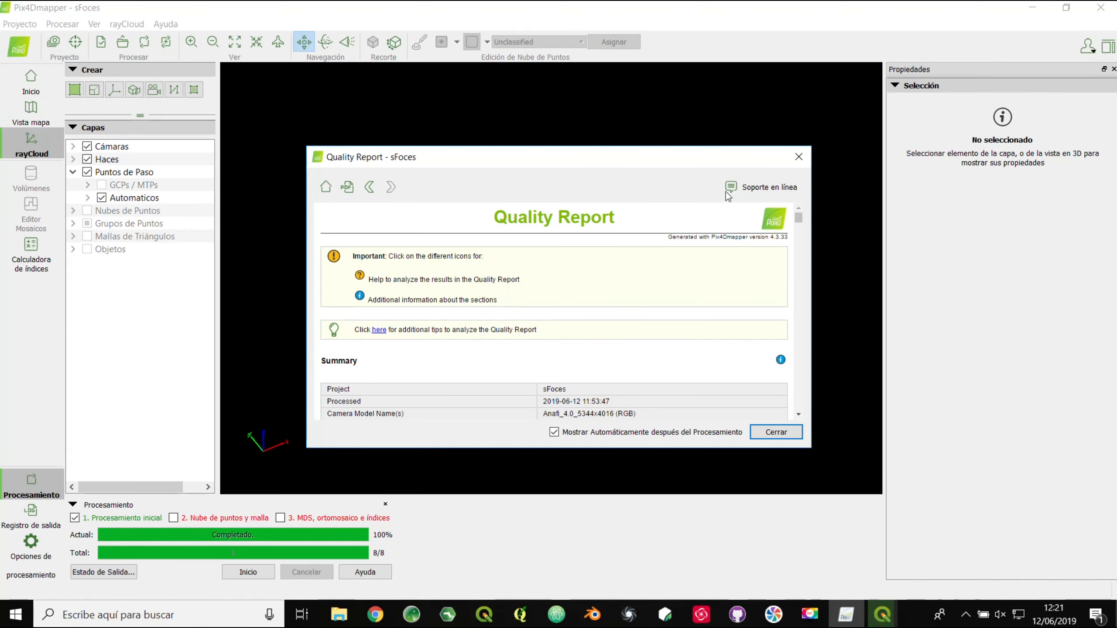
Review the quality report's summary, quality check, preview, image positions and overlap sections.
{"action": "left_click_drag", "start_coordinate": [717, 146], "coordinate": [710, 15]}
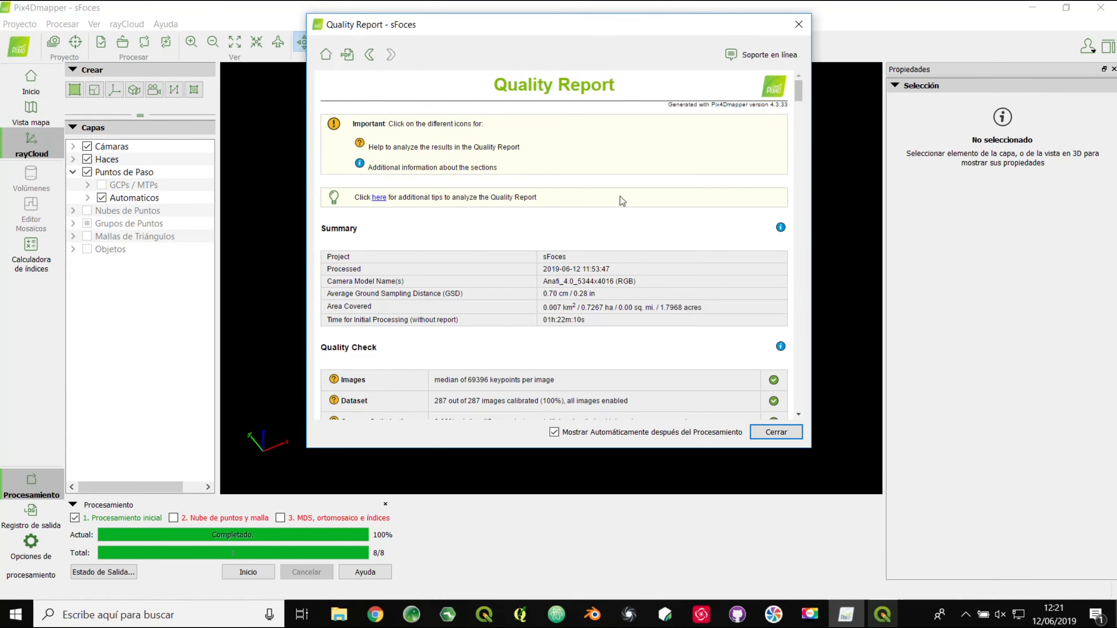
{"action": "scroll", "coordinate": [612, 245], "scroll_direction": "down", "scroll_amount": 3}
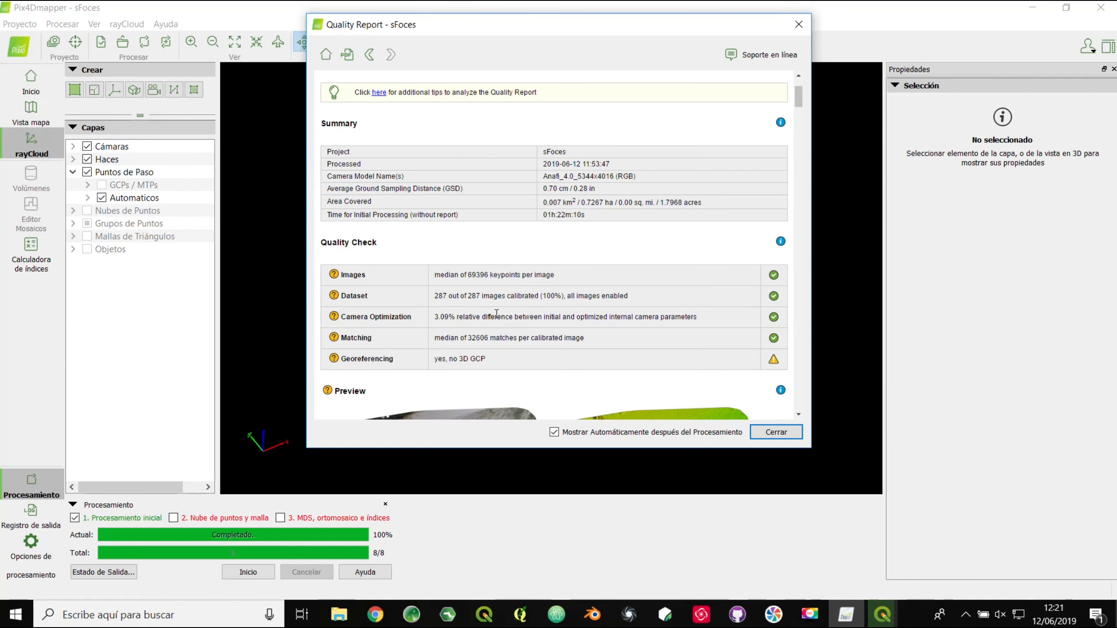
{"action": "scroll", "coordinate": [632, 333], "scroll_direction": "down", "scroll_amount": 6}
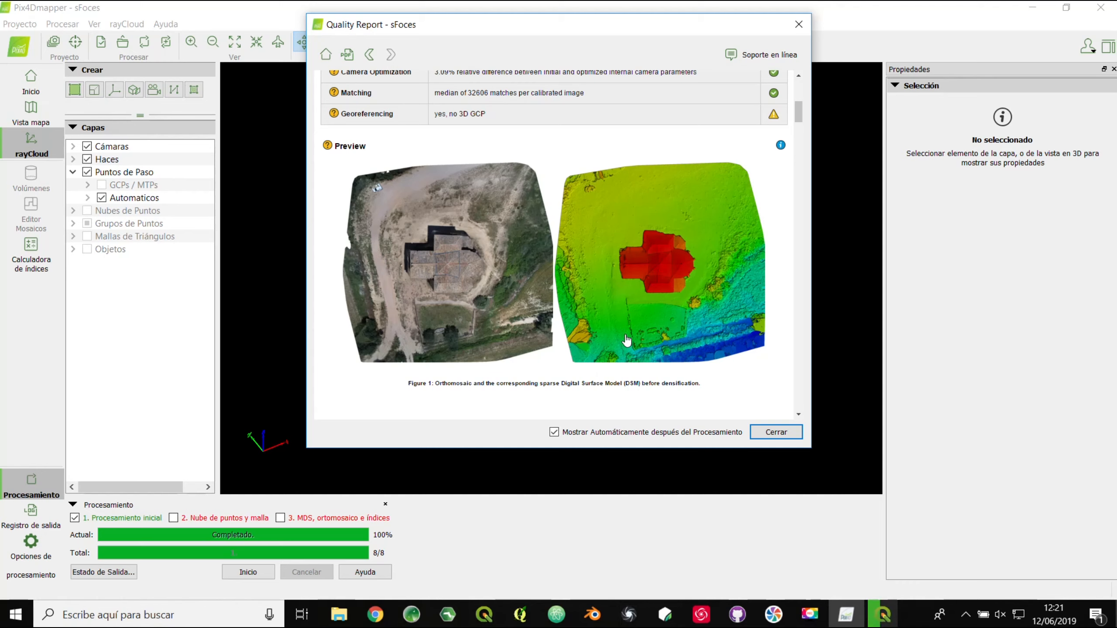
{"action": "scroll", "coordinate": [626, 339], "scroll_direction": "down", "scroll_amount": 8}
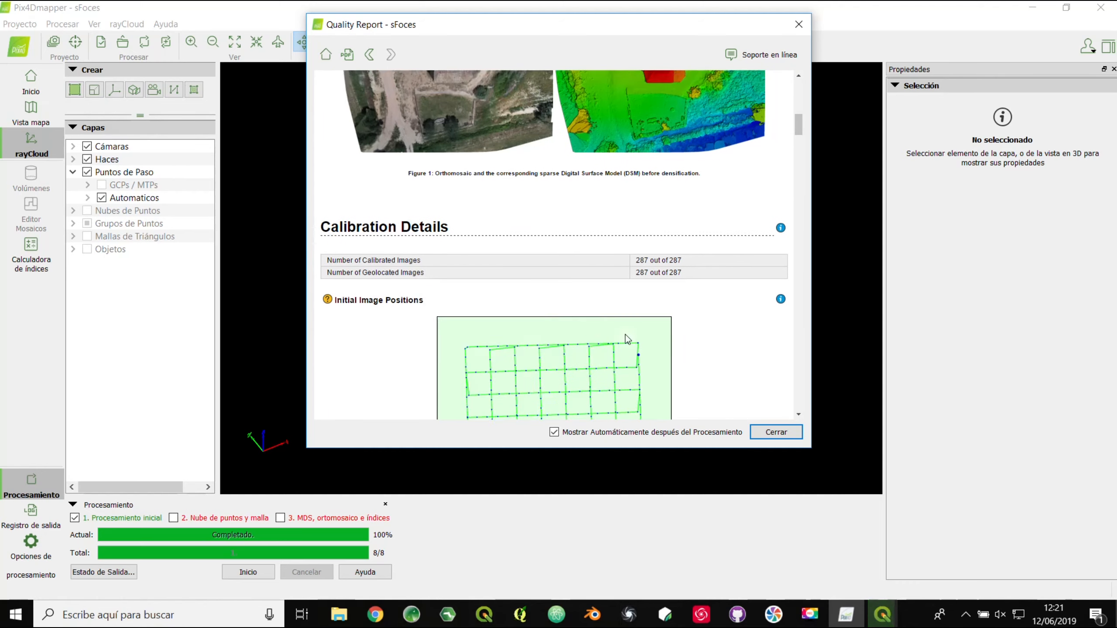
{"action": "scroll", "coordinate": [626, 341], "scroll_direction": "down", "scroll_amount": 10}
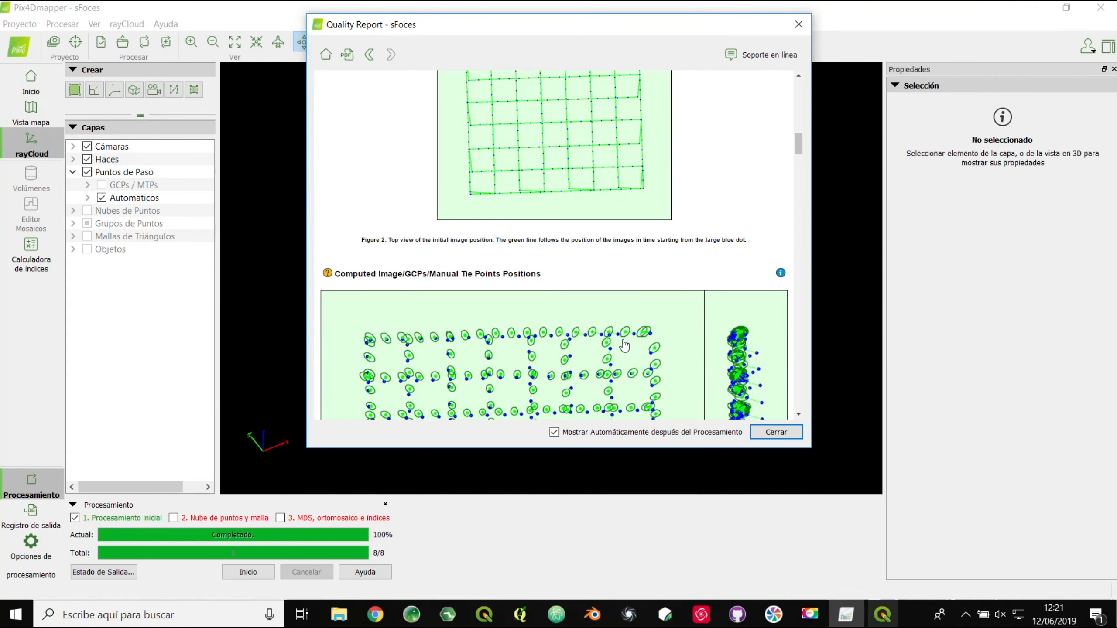
{"action": "scroll", "coordinate": [622, 347], "scroll_direction": "down", "scroll_amount": 5}
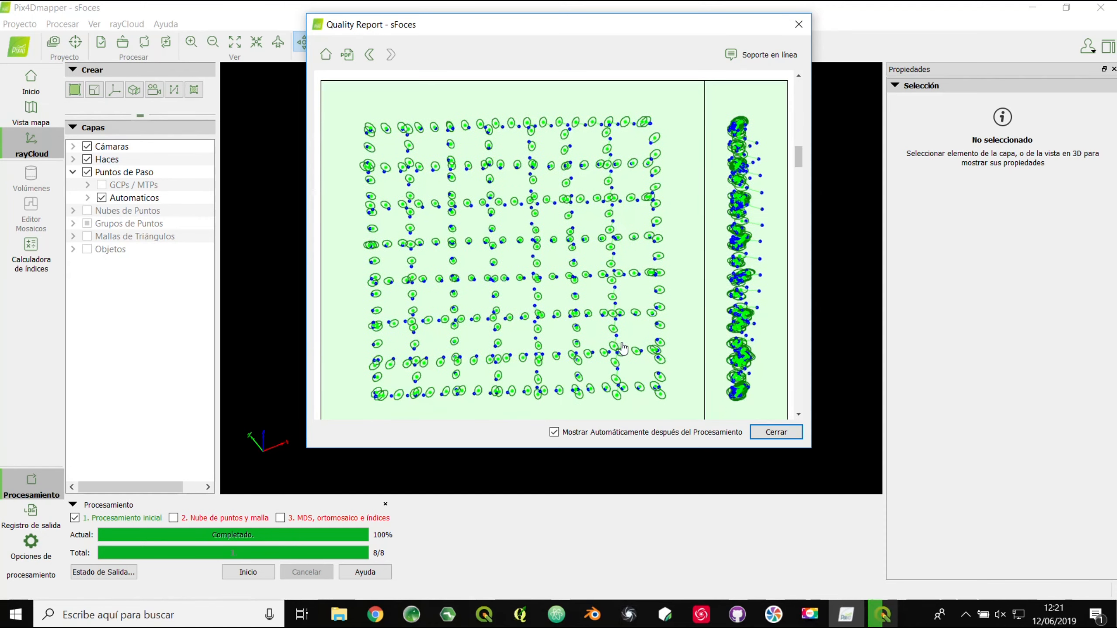
{"action": "scroll", "coordinate": [622, 347], "scroll_direction": "down", "scroll_amount": 7}
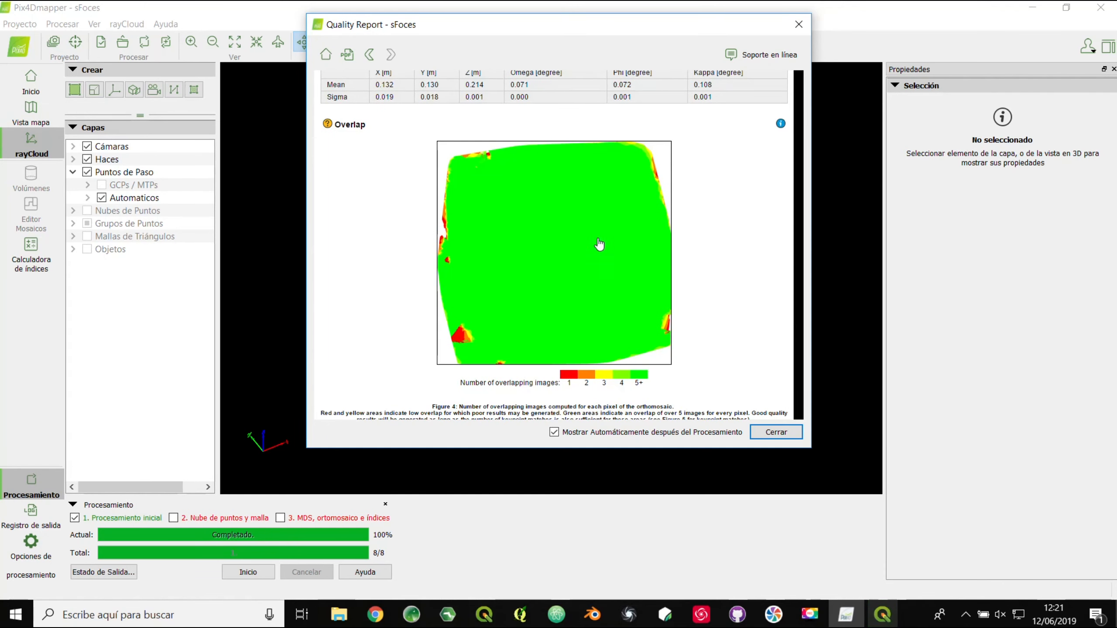
{"action": "scroll", "coordinate": [516, 277], "scroll_direction": "down", "scroll_amount": 10}
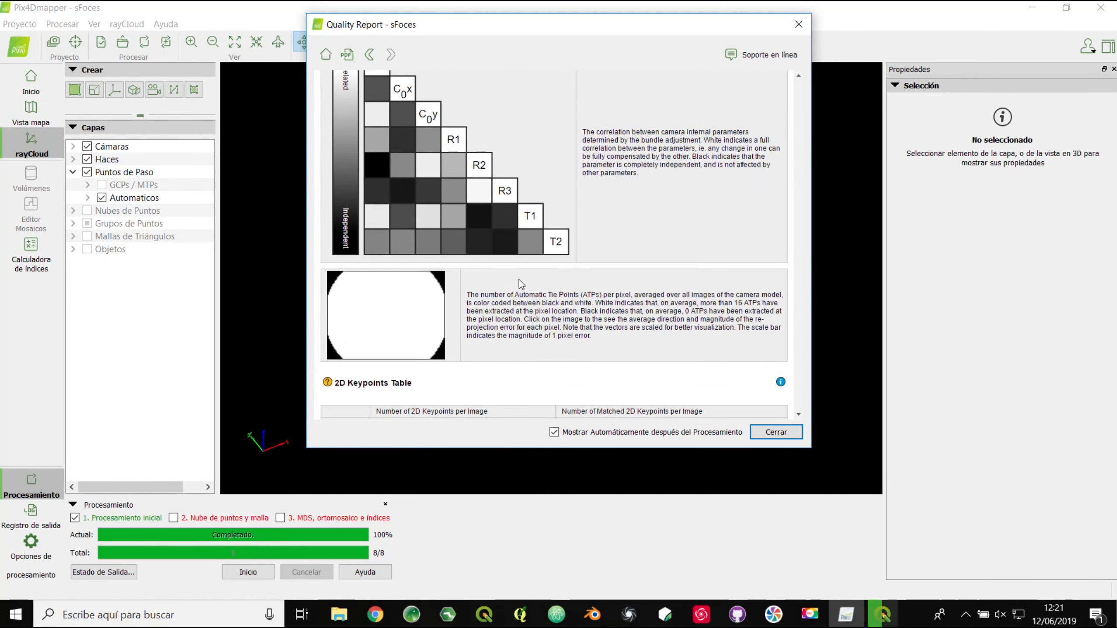
Review the report's keypoint, match, geolocation and initial processing details, and close the quality report.
{"action": "scroll", "coordinate": [518, 279], "scroll_direction": "down", "scroll_amount": 5}
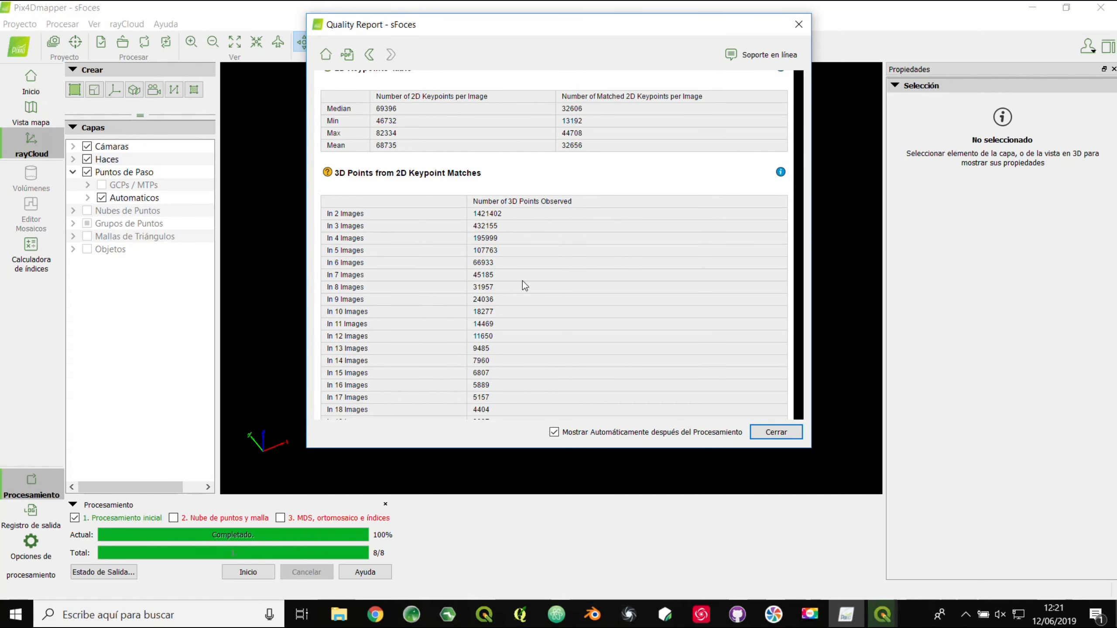
{"action": "scroll", "coordinate": [519, 282], "scroll_direction": "down", "scroll_amount": 15}
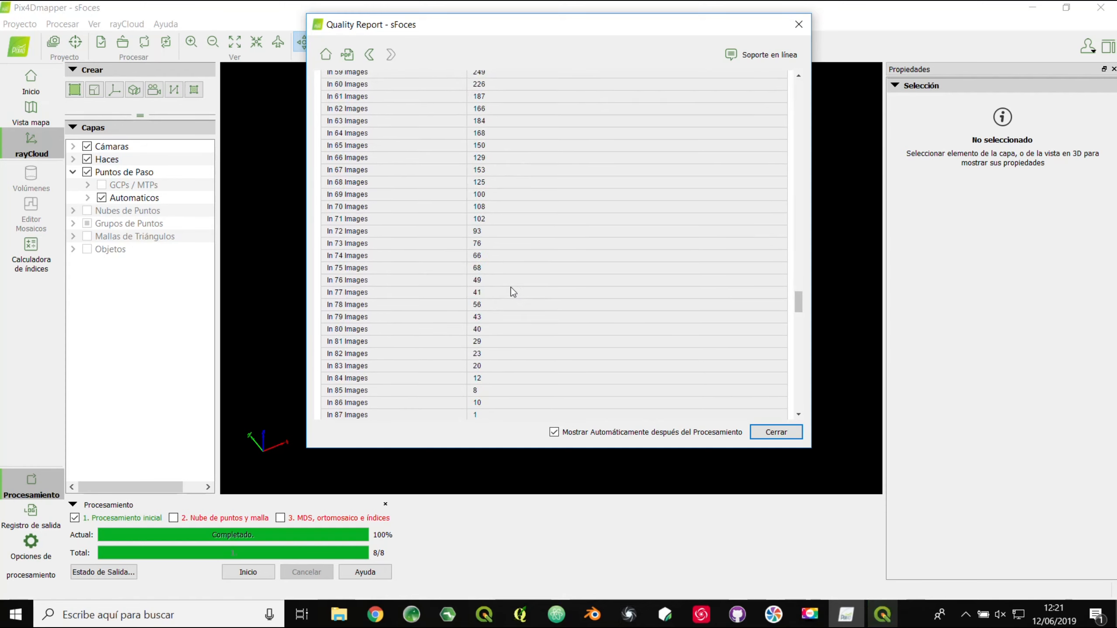
{"action": "scroll", "coordinate": [511, 290], "scroll_direction": "down", "scroll_amount": 8}
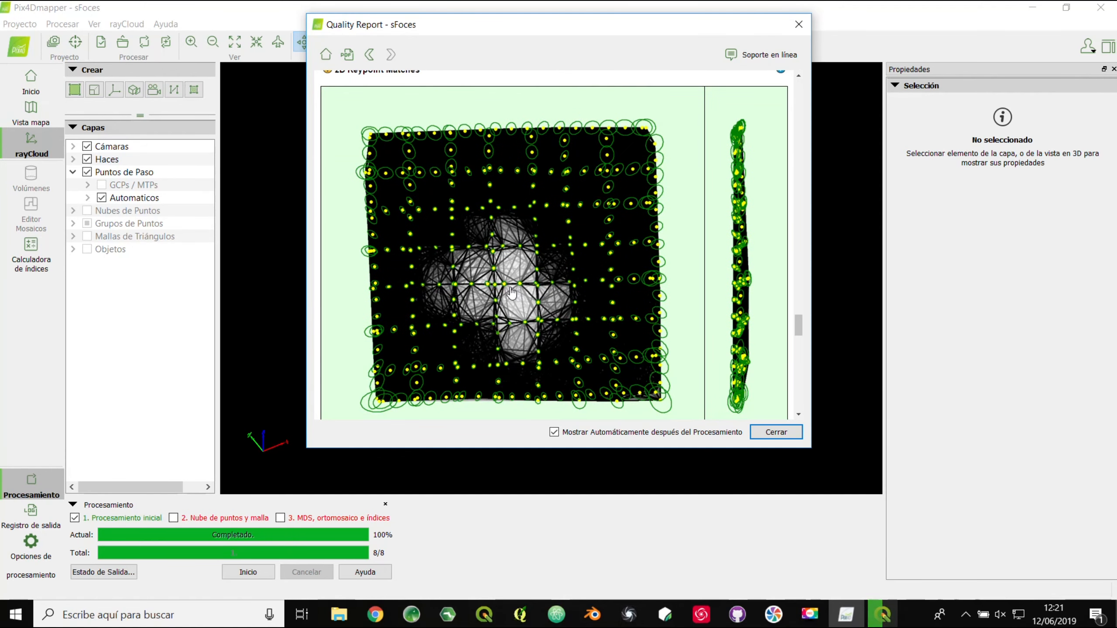
{"action": "scroll", "coordinate": [511, 292], "scroll_direction": "down", "scroll_amount": 10}
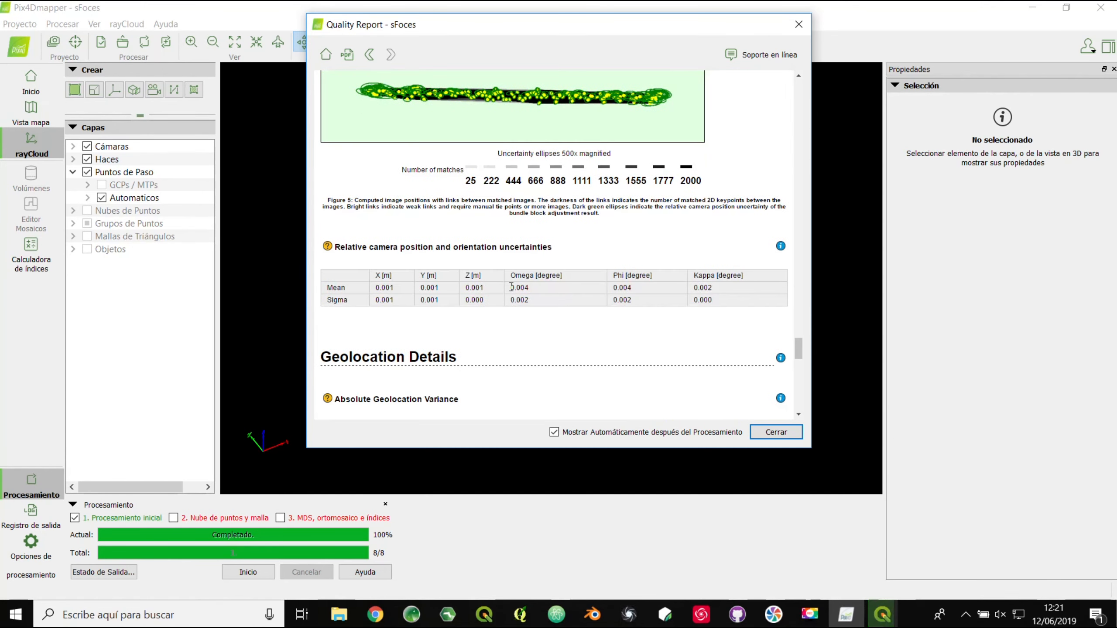
{"action": "scroll", "coordinate": [511, 292], "scroll_direction": "down", "scroll_amount": 4}
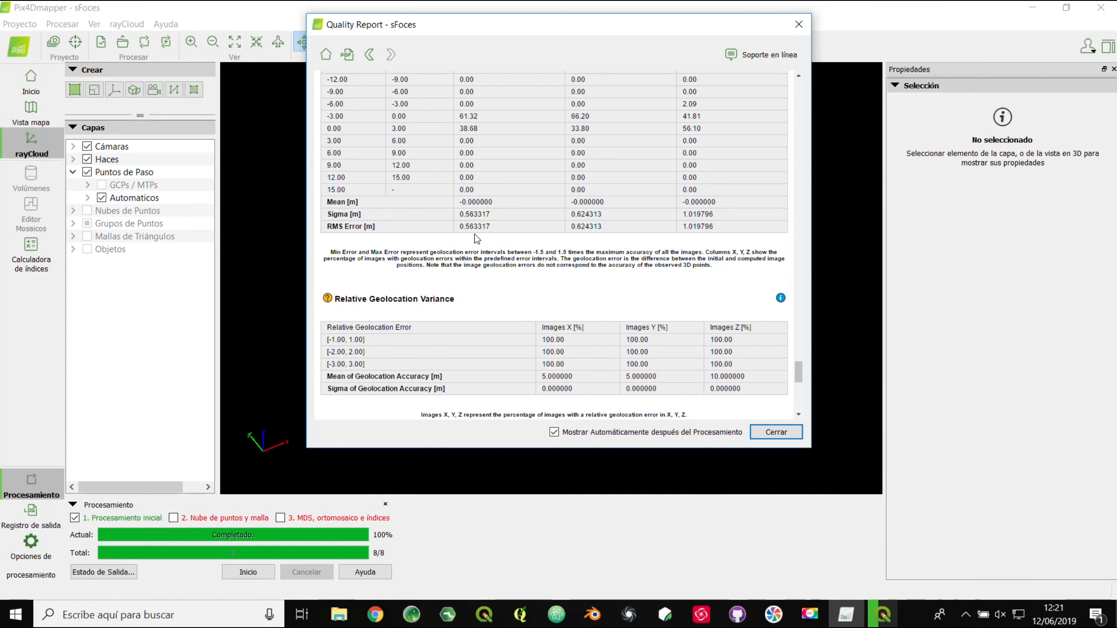
{"action": "scroll", "coordinate": [692, 231], "scroll_direction": "down", "scroll_amount": 8}
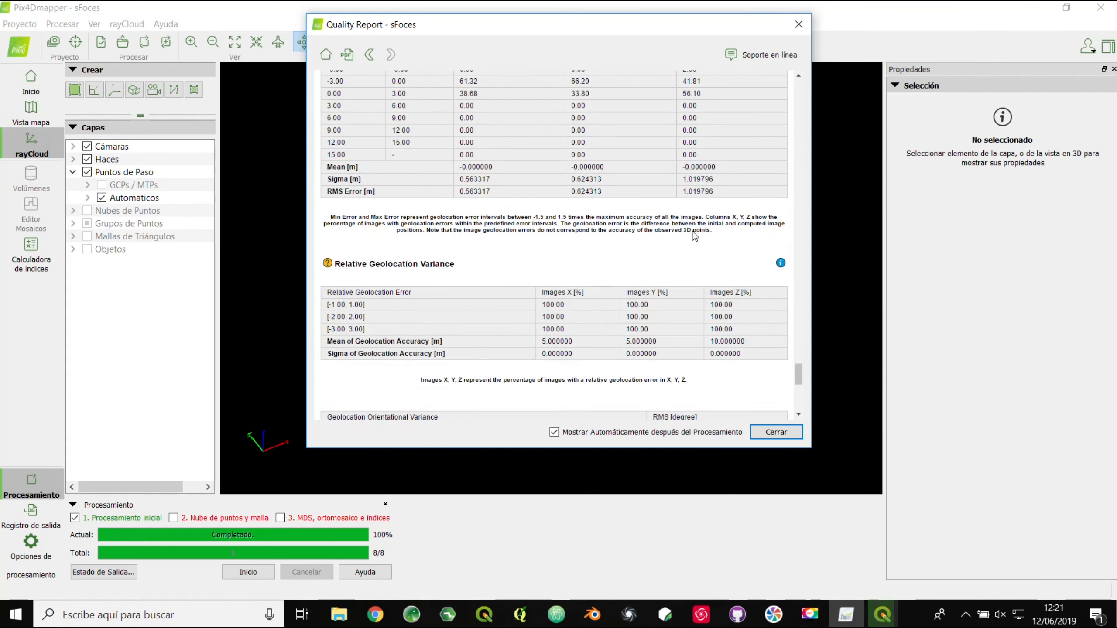
{"action": "scroll", "coordinate": [687, 238], "scroll_direction": "down", "scroll_amount": 1}
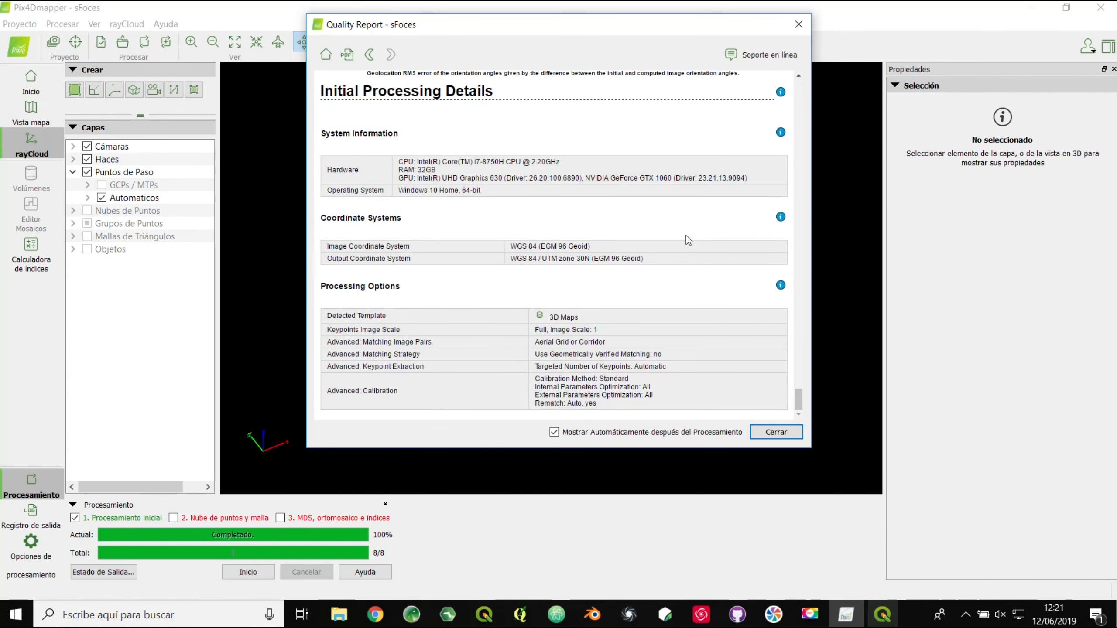
{"action": "left_click", "coordinate": [779, 434]}
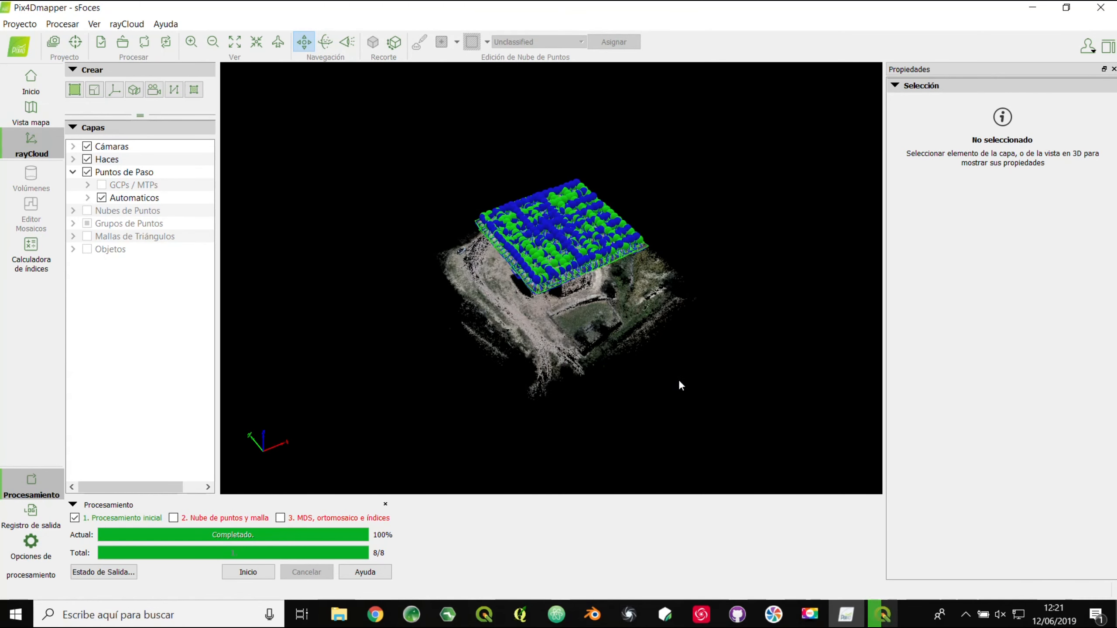
Hide the cameras and examine the tie-point cloud of the building from above.
{"action": "left_click", "coordinate": [88, 149]}
{"action": "left_click_drag", "start_coordinate": [550, 282], "coordinate": [685, 378]}
{"action": "scroll", "coordinate": [572, 299], "scroll_direction": "up", "scroll_amount": 5}
Exclude initial processing and enable the point cloud and mesh step and the DSM, orthomosaic and index step.
{"action": "left_click", "coordinate": [105, 523]}
{"action": "left_click", "coordinate": [184, 519]}
{"action": "left_click", "coordinate": [302, 522]}
Disable 3D textured mesh generation in the point cloud and mesh processing options.
{"action": "left_click", "coordinate": [20, 551]}
{"action": "left_click_drag", "start_coordinate": [801, 193], "coordinate": [955, 193]}
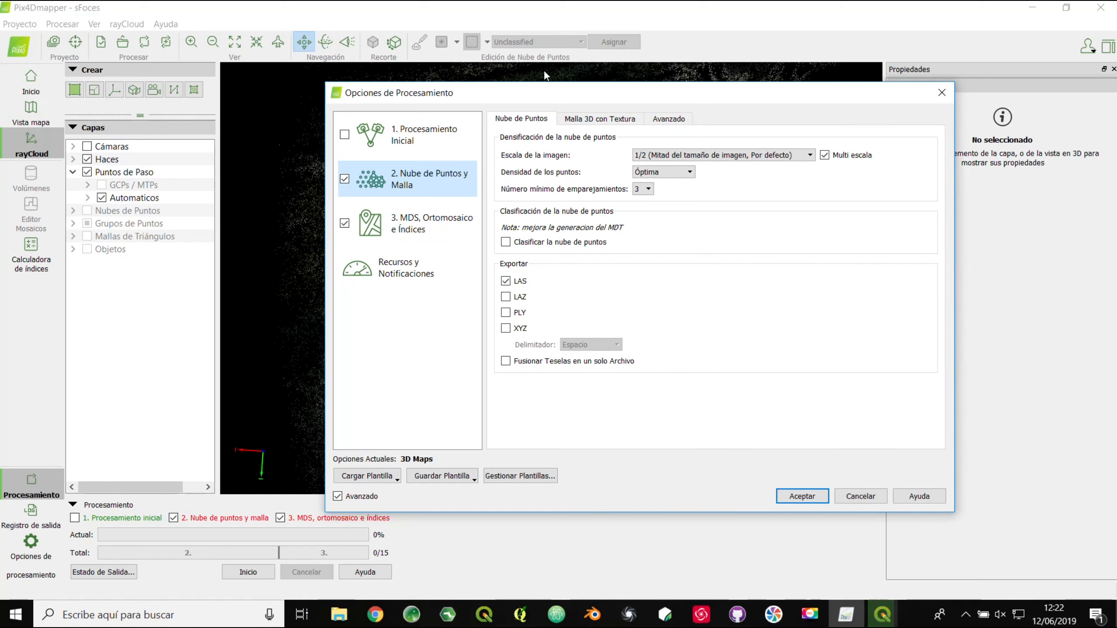
{"action": "left_click", "coordinate": [605, 118]}
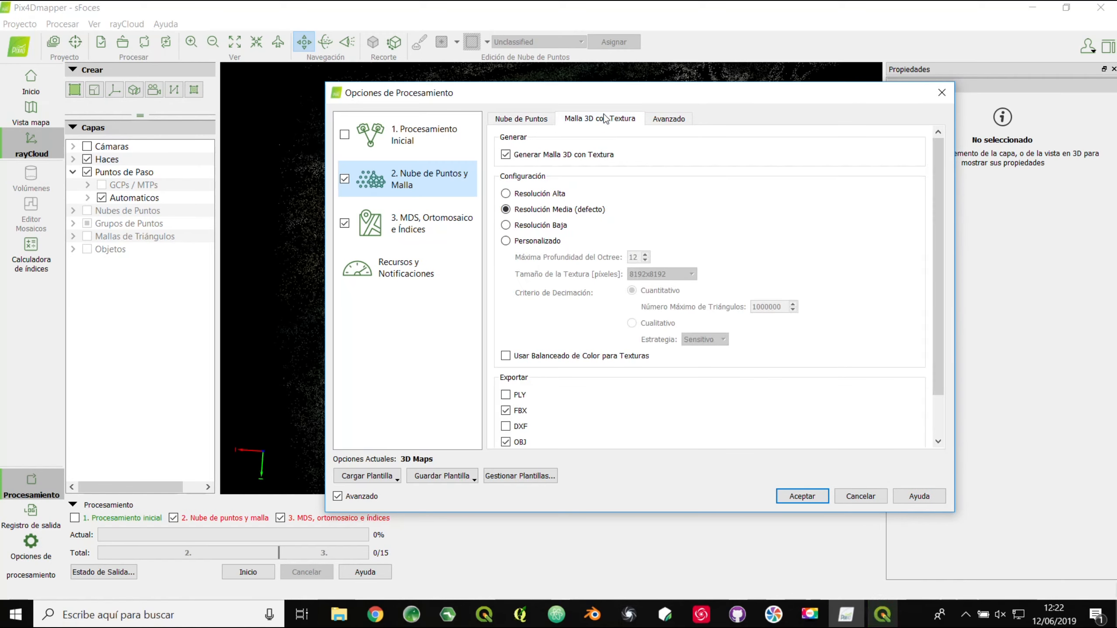
{"action": "left_click", "coordinate": [528, 156]}
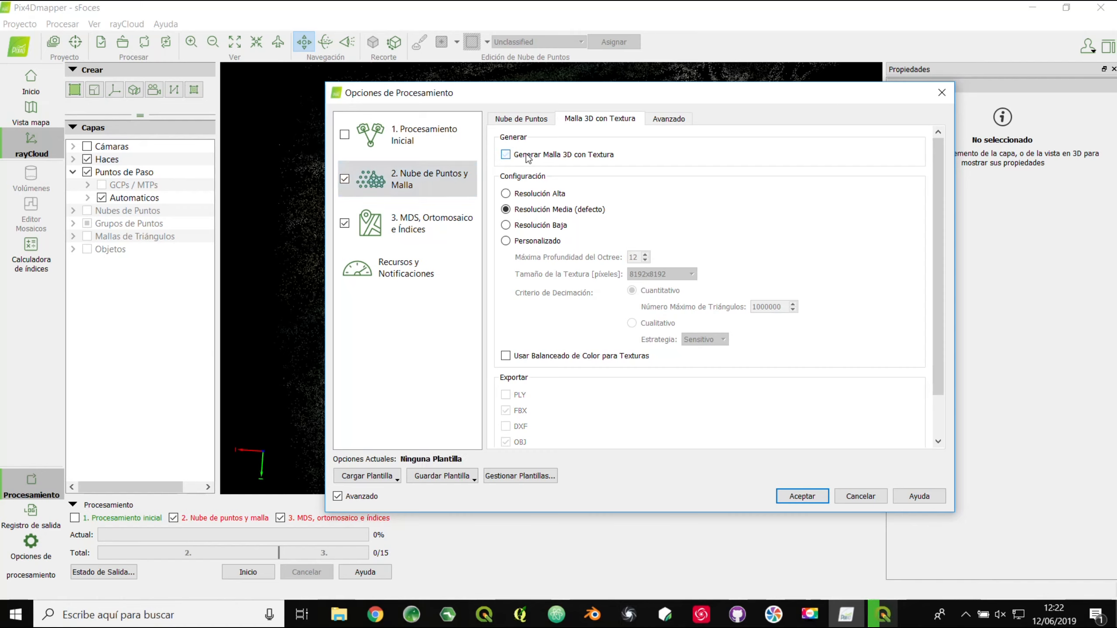
Review the advanced point cloud settings, the DSM and orthomosaic options, additional outputs, index calculator and processing resources.
{"action": "left_click", "coordinate": [660, 125]}
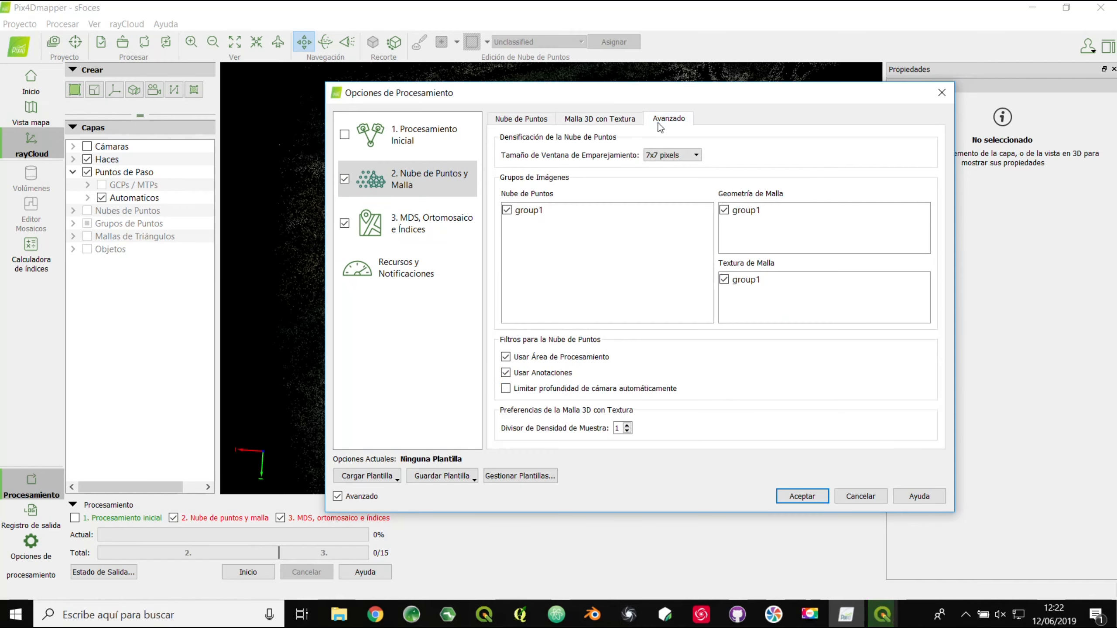
{"action": "left_click", "coordinate": [439, 218]}
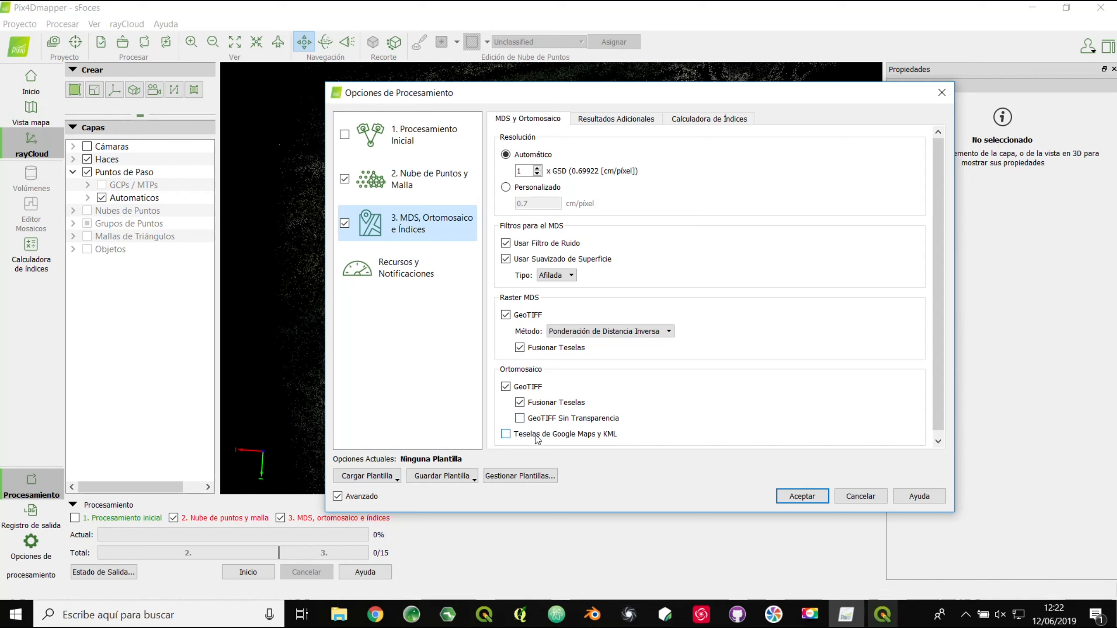
{"action": "left_click", "coordinate": [639, 117]}
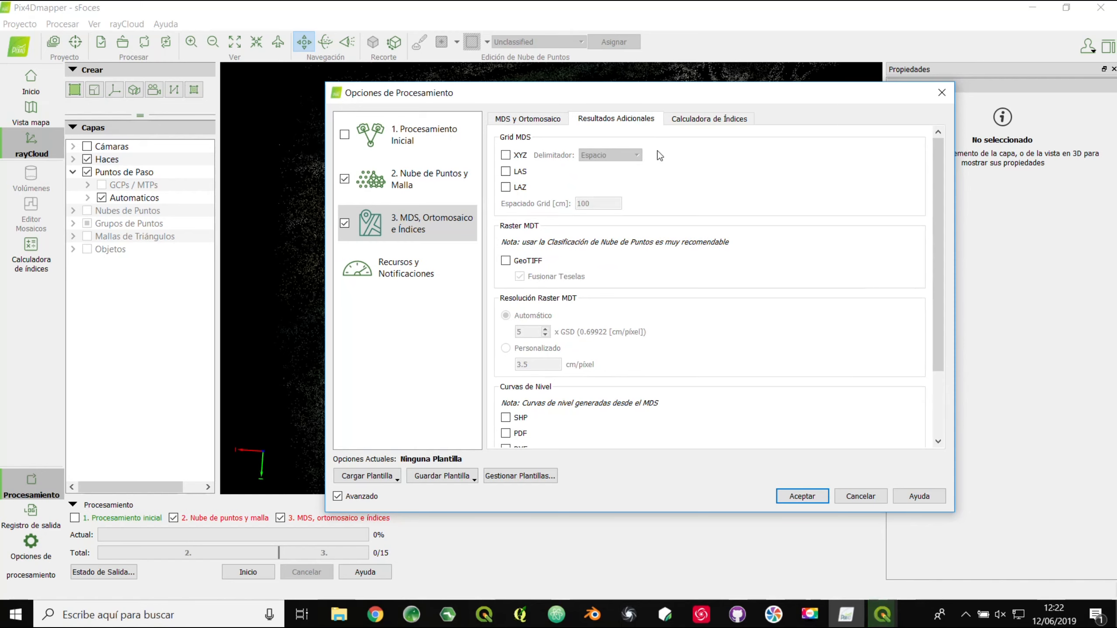
{"action": "scroll", "coordinate": [666, 218], "scroll_direction": "down", "scroll_amount": 3}
{"action": "scroll", "coordinate": [669, 226], "scroll_direction": "up", "scroll_amount": 3}
{"action": "left_click", "coordinate": [700, 120]}
{"action": "left_click", "coordinate": [562, 119]}
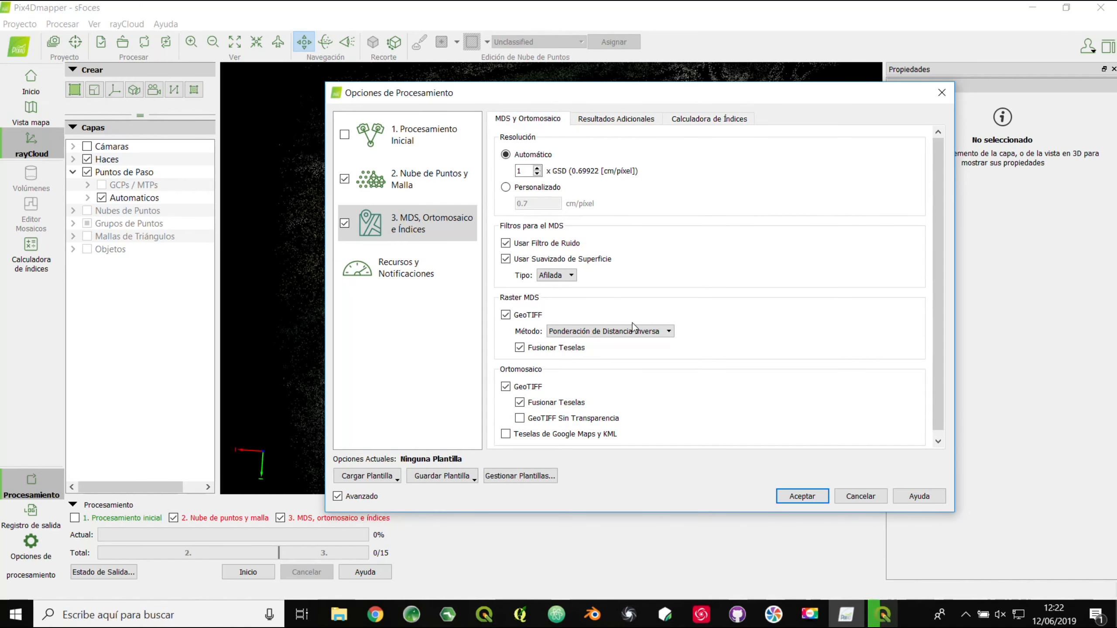
{"action": "left_click", "coordinate": [380, 266]}
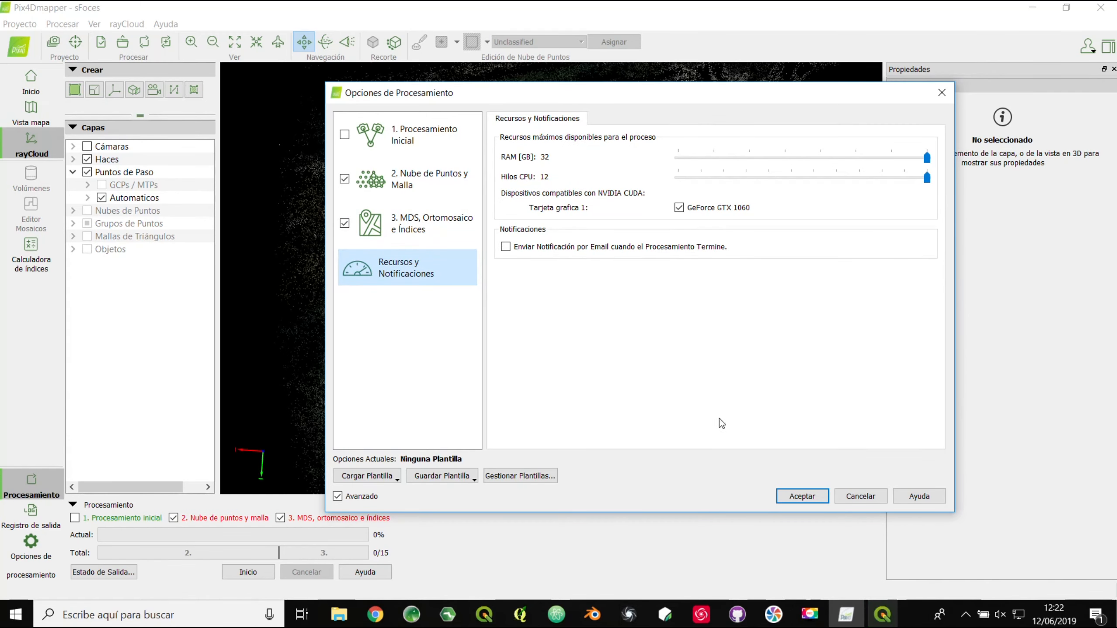
Accept the processing options and start processing the point cloud, DSM and orthomosaic steps.
{"action": "left_click", "coordinate": [801, 496]}
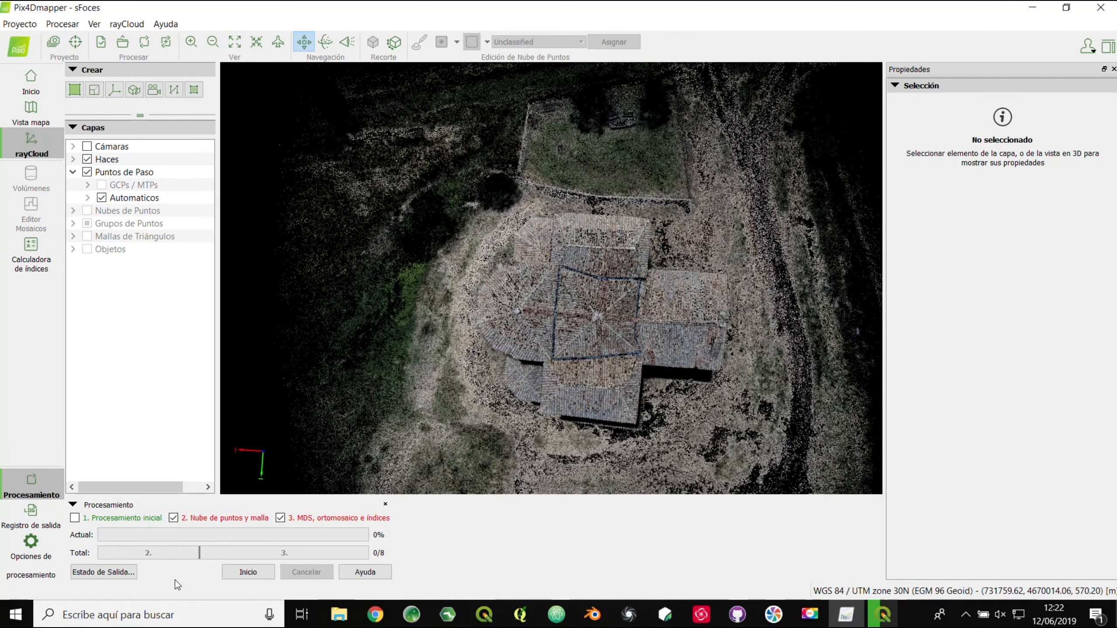
{"action": "left_click", "coordinate": [256, 573]}
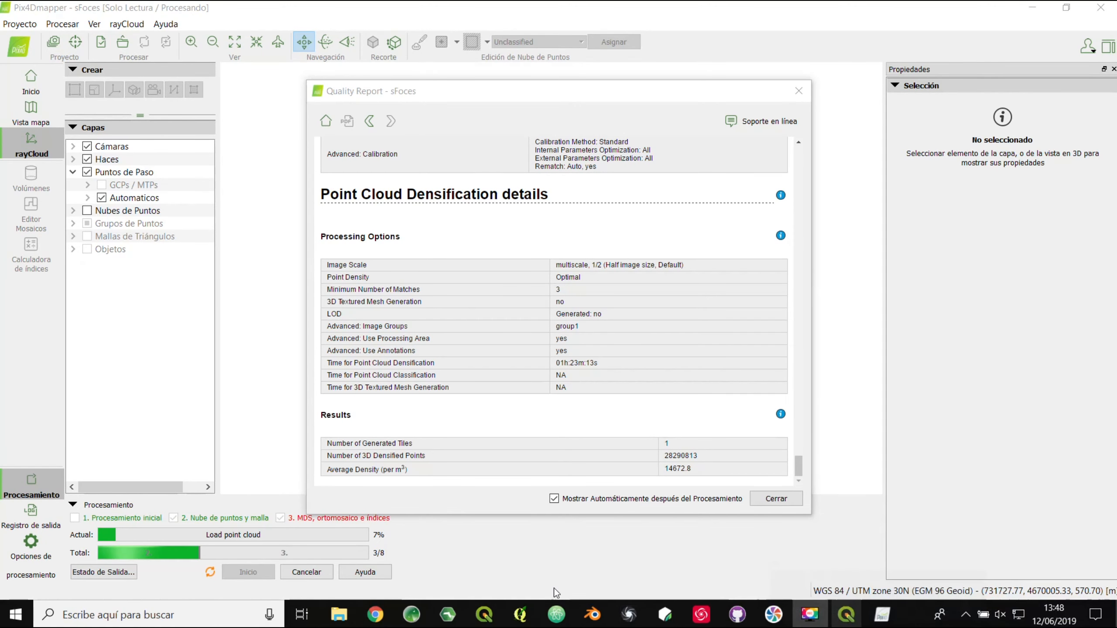
Close the quality report and try to display the dense point cloud with the cameras hidden.
{"action": "left_click", "coordinate": [770, 499]}
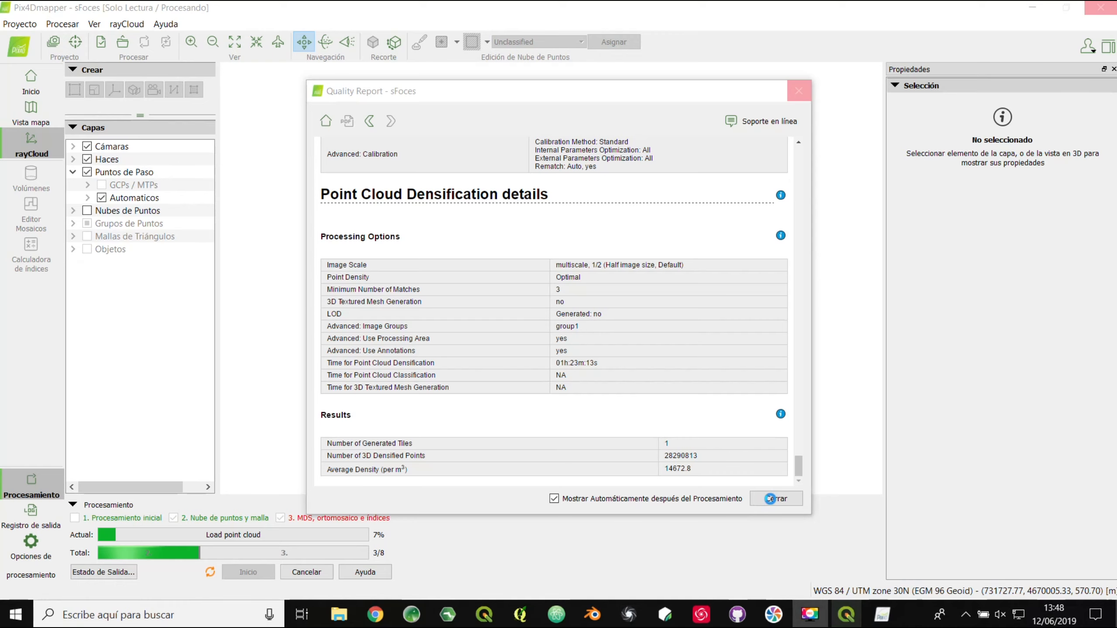
{"action": "left_click", "coordinate": [86, 210]}
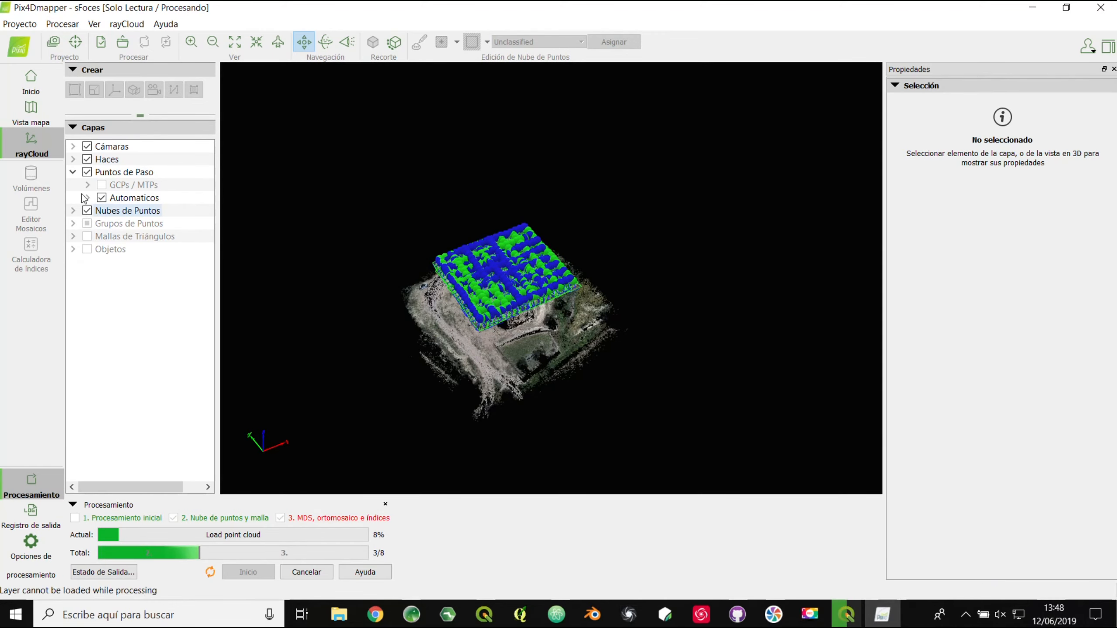
{"action": "left_click", "coordinate": [87, 146]}
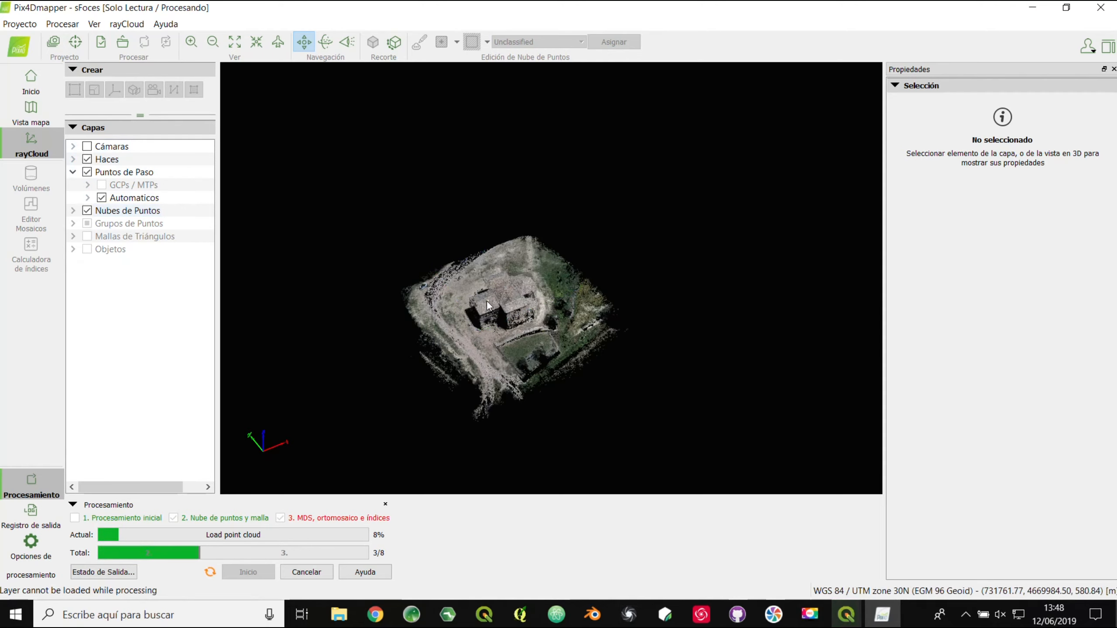
{"action": "scroll", "coordinate": [487, 301], "scroll_direction": "up", "scroll_amount": 6}
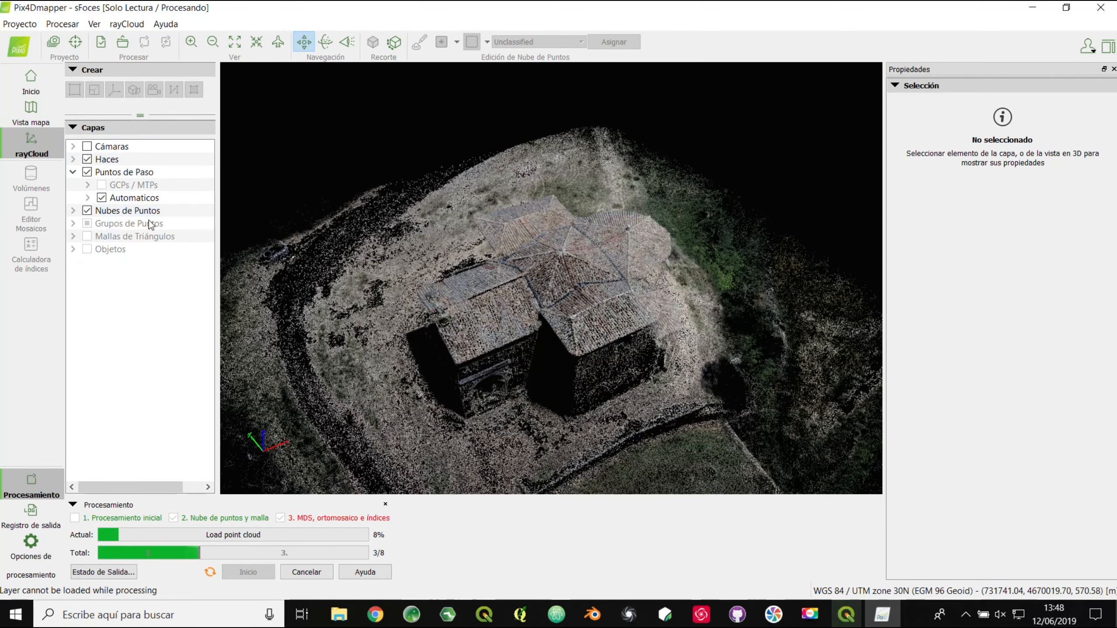
{"action": "left_click", "coordinate": [74, 211]}
{"action": "left_click_drag", "start_coordinate": [508, 335], "coordinate": [660, 360]}
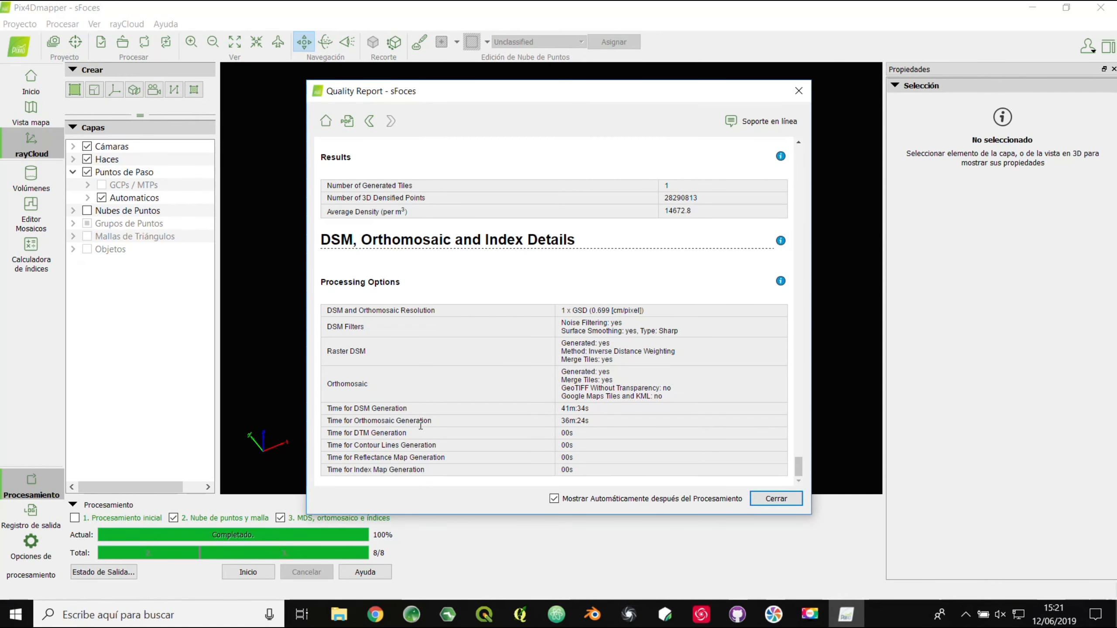
Check the DSM and orthomosaic generation times in the quality report and close it.
{"action": "left_click_drag", "start_coordinate": [567, 410], "coordinate": [587, 422]}
{"action": "left_click", "coordinate": [775, 502]}
Load the densified point cloud, hide the cameras and inspect the building's wall up close.
{"action": "left_click", "coordinate": [87, 211]}
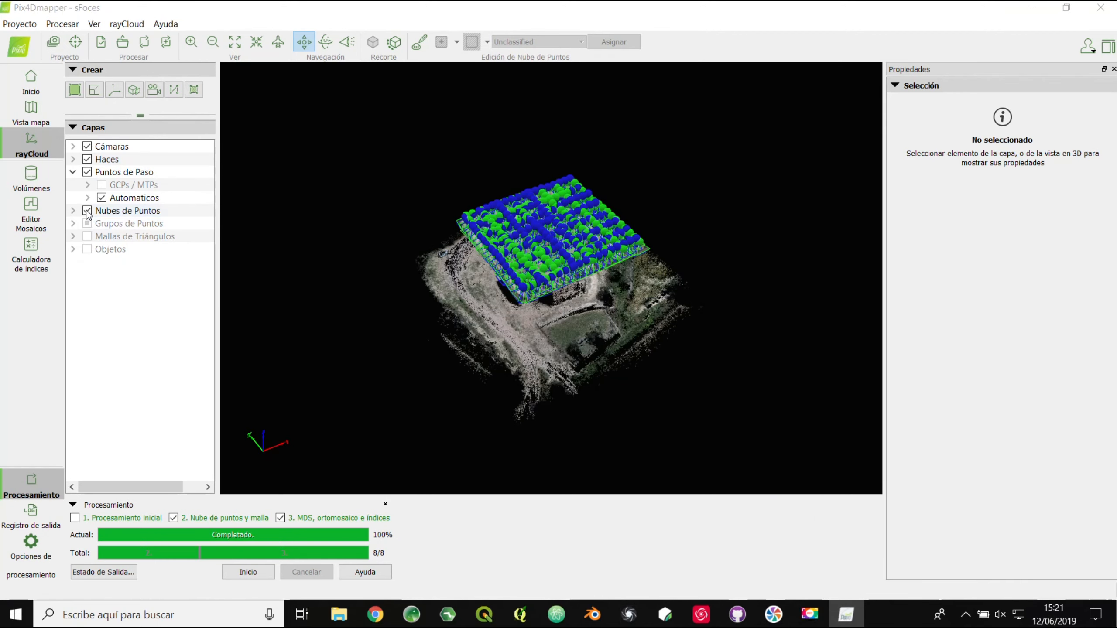
{"action": "left_click", "coordinate": [544, 328]}
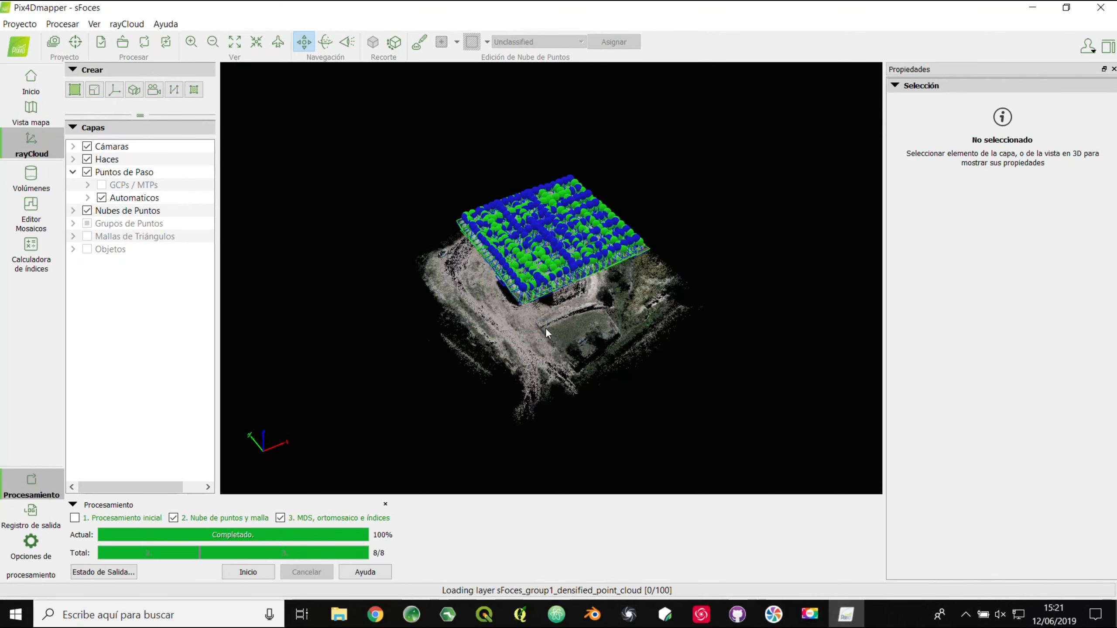
{"action": "left_click", "coordinate": [88, 146]}
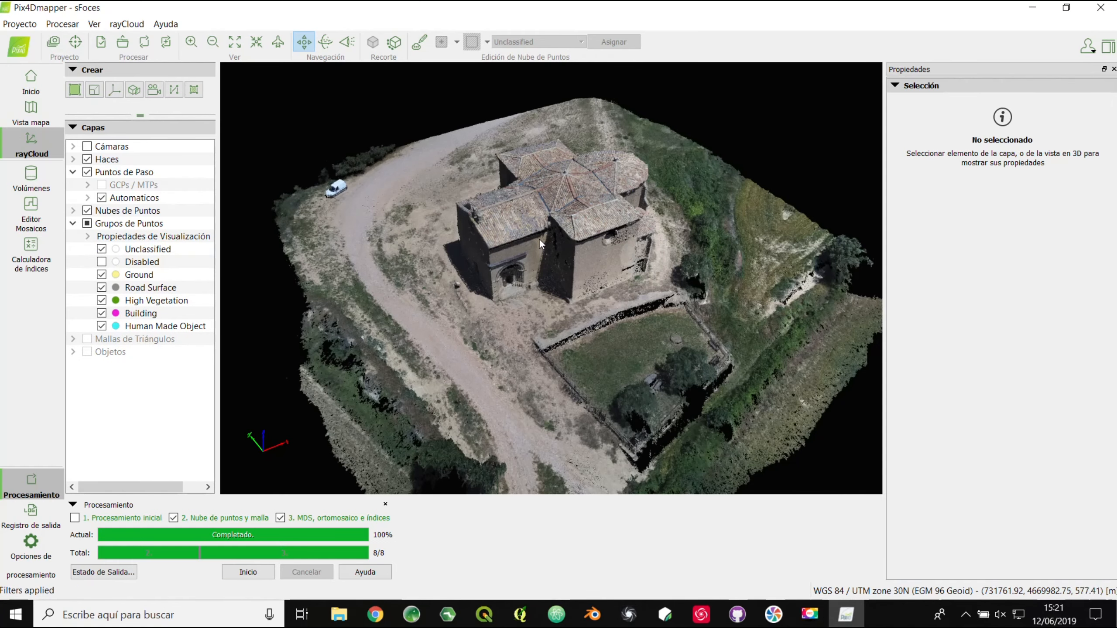
{"action": "scroll", "coordinate": [602, 273], "scroll_direction": "up", "scroll_amount": 6}
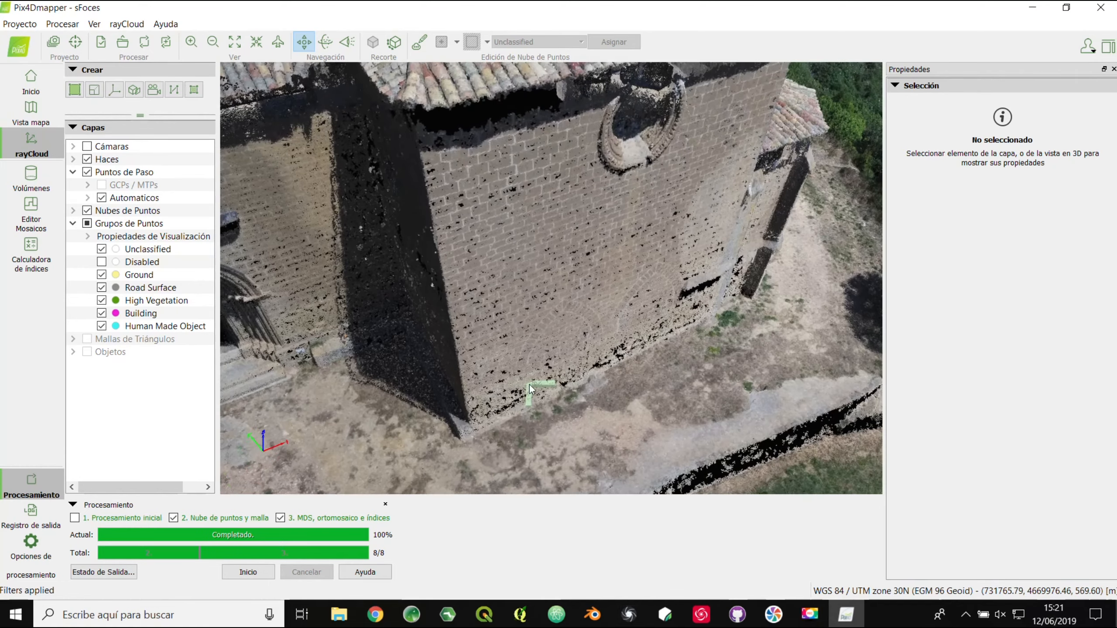